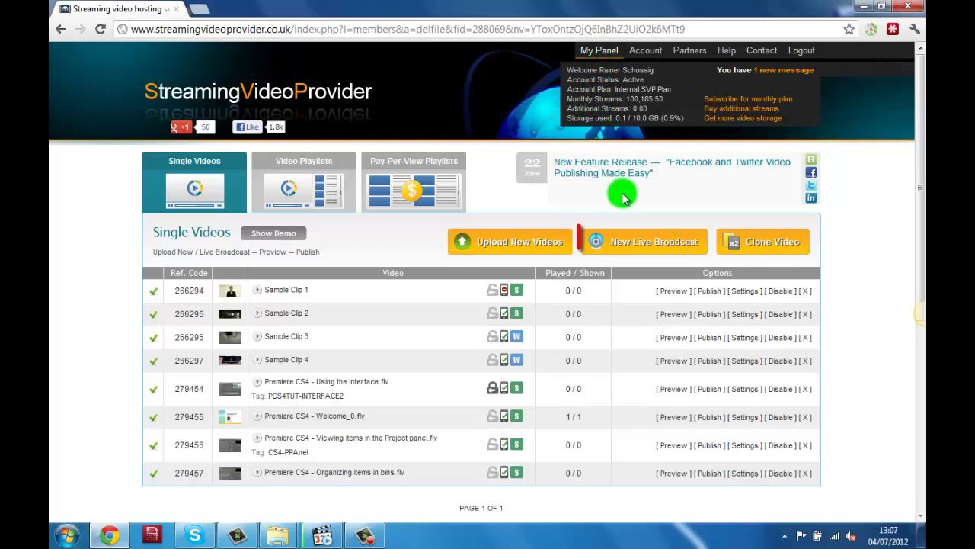
# Create a New Live Broadcast and apply the green colour template to its embedded player
pyautogui.click(627, 238)
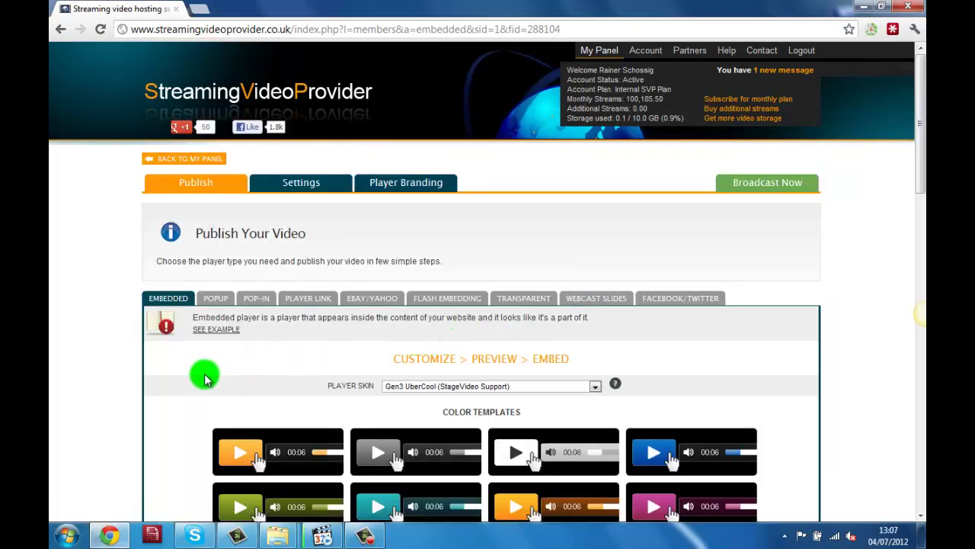
pyautogui.scroll(-1, 197, 378)
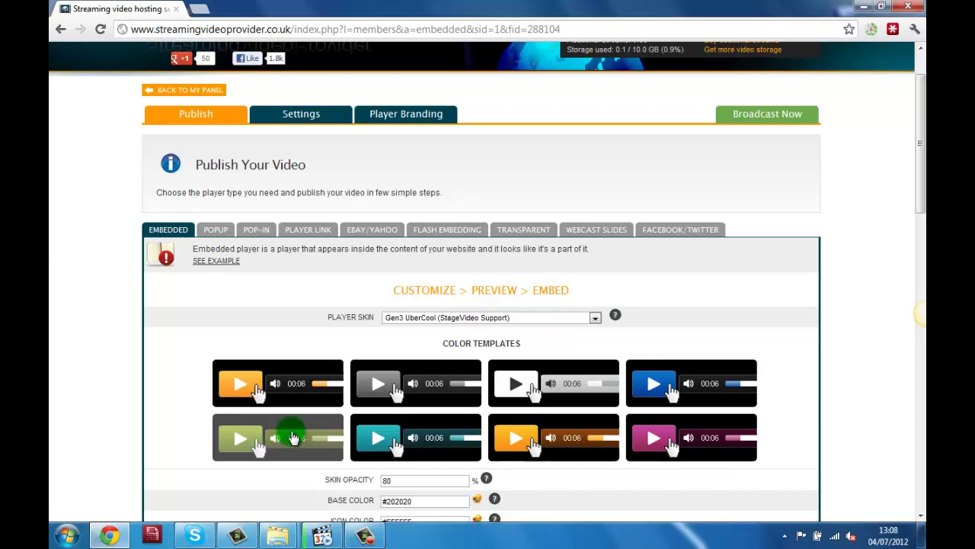
pyautogui.click(293, 438)
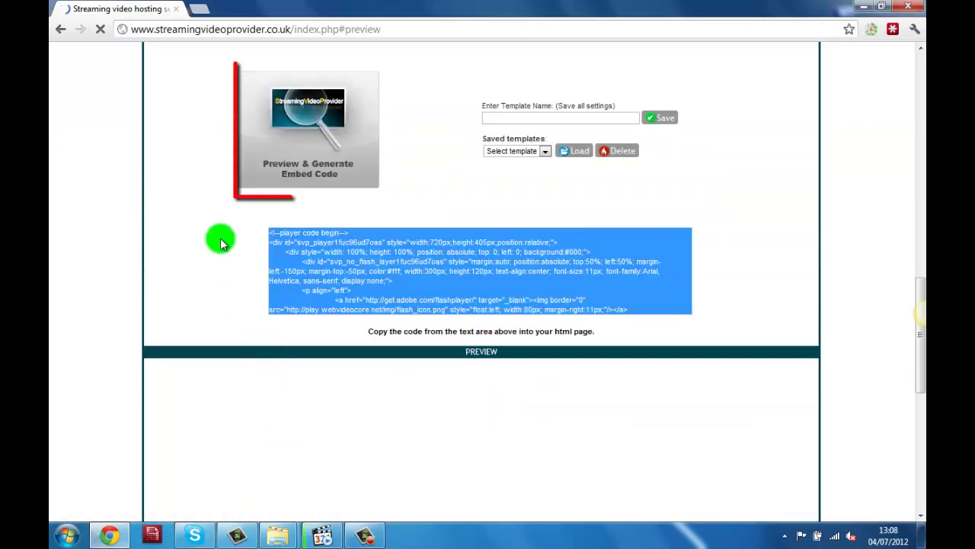
# Generate the player preview and embed code, review the preview, then return to the page top
pyautogui.click(289, 154)
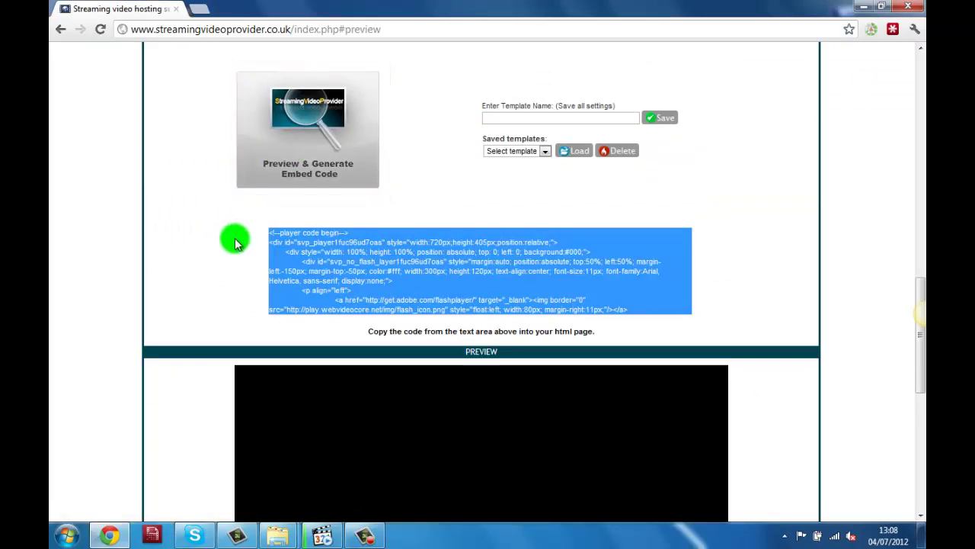
pyautogui.scroll(-2, 227, 253)
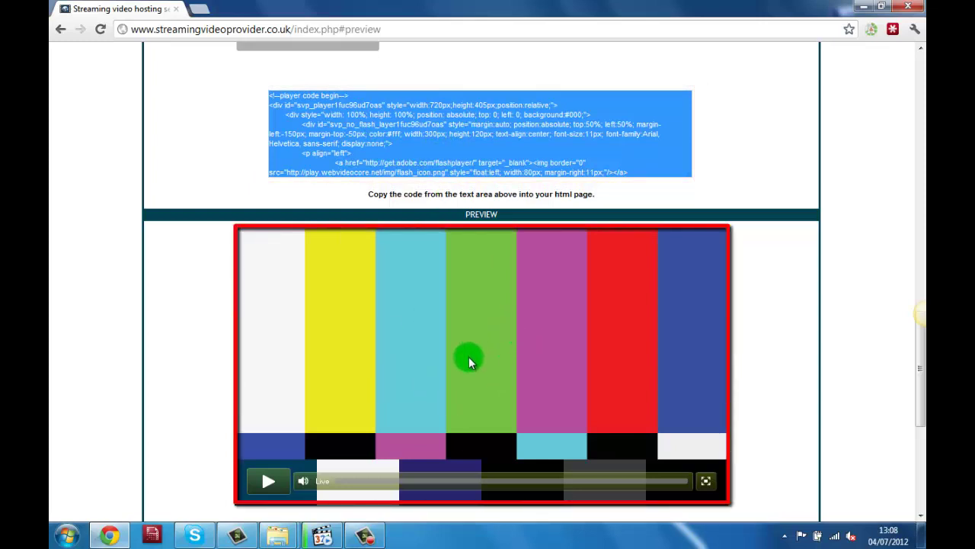
pyautogui.scroll(5, 577, 362)
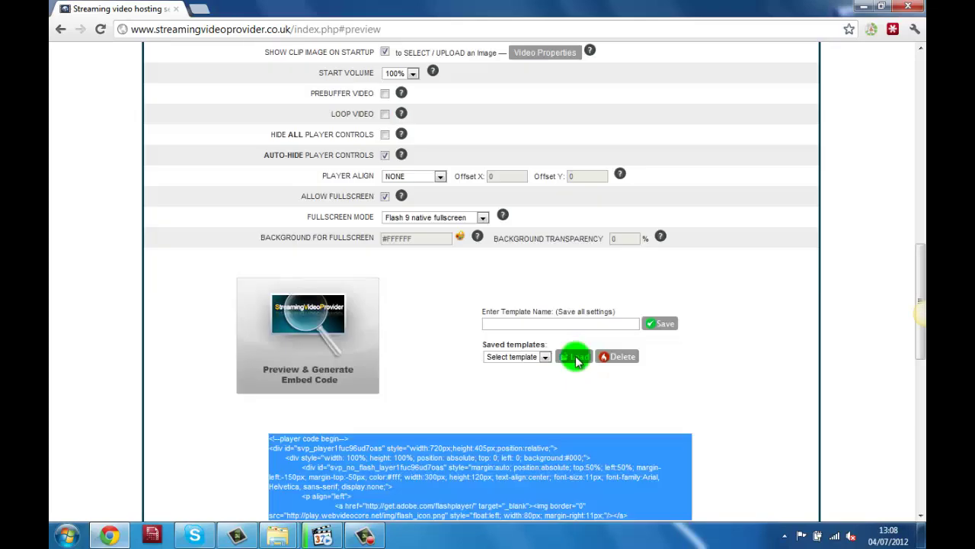
pyautogui.scroll(15, 577, 361)
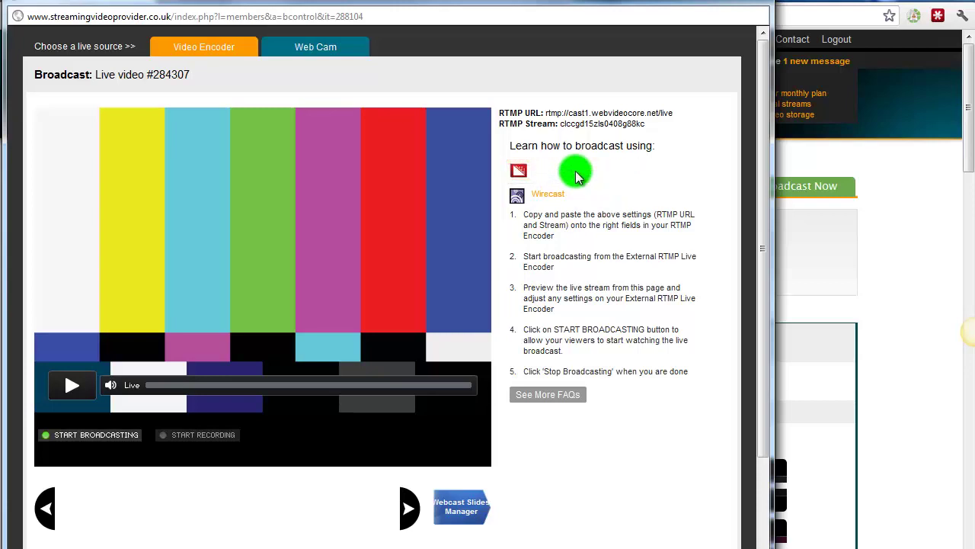
# Follow the Flash Media Live Encoder guide's Download Now link to Adobe's FMLE 3.2 page
pyautogui.click(577, 170)
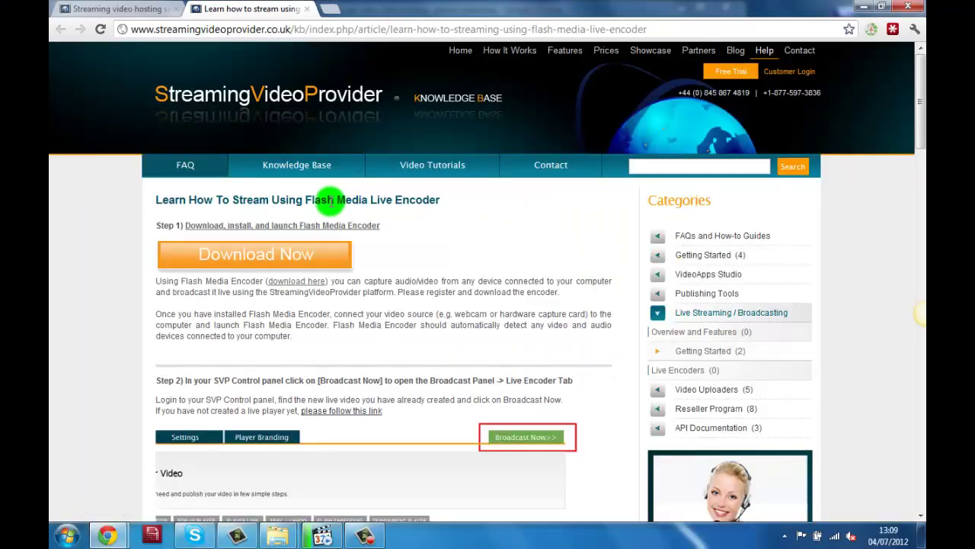
pyautogui.click(271, 256)
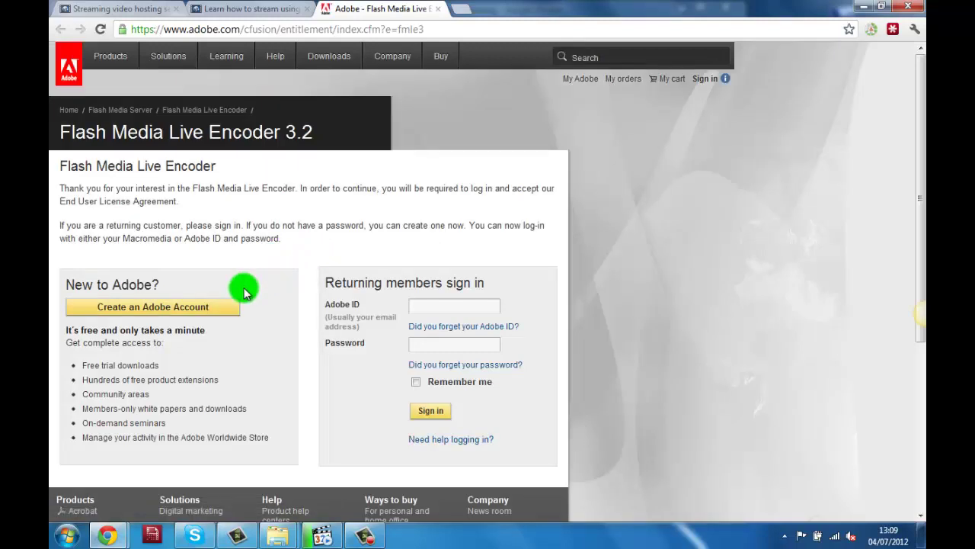
# Look over Adobe's Create an Adobe Account form, then close the Adobe tab
pyautogui.click(147, 312)
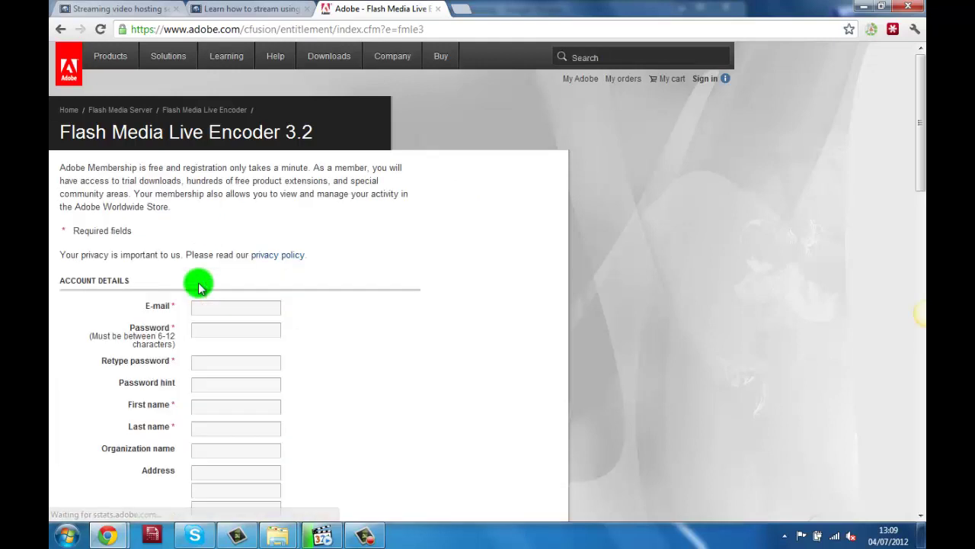
pyautogui.scroll(-3, 288, 290)
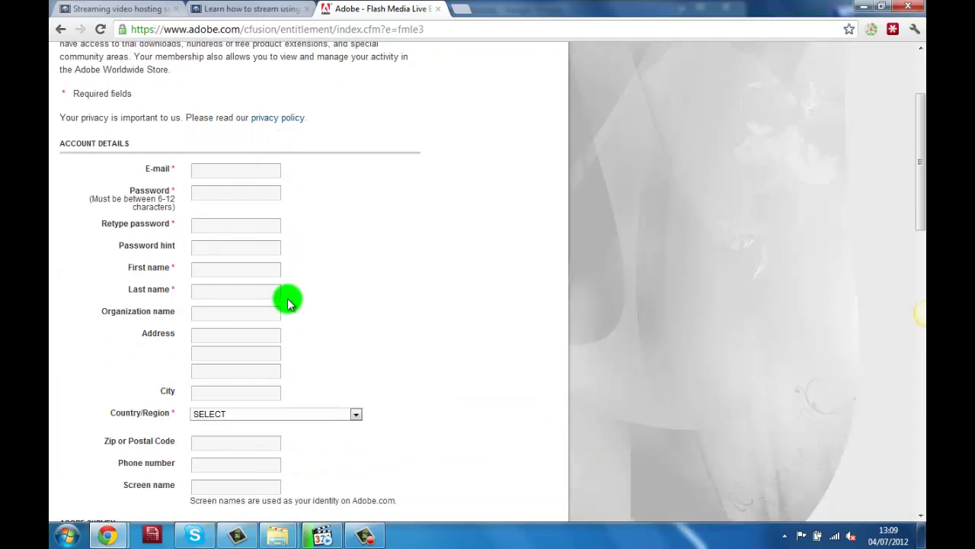
pyautogui.scroll(-3, 283, 300)
pyautogui.scroll(3, 288, 305)
pyautogui.scroll(3, 288, 308)
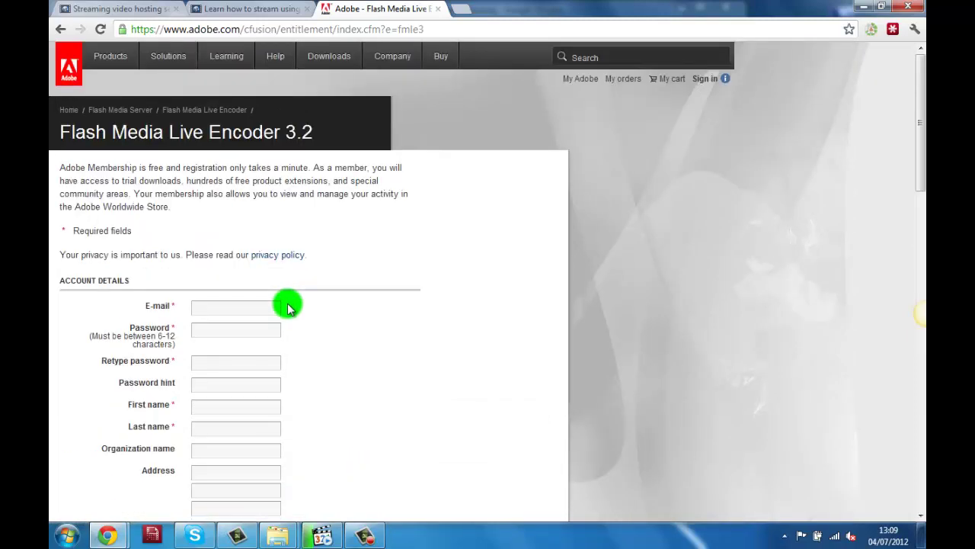
pyautogui.click(438, 11)
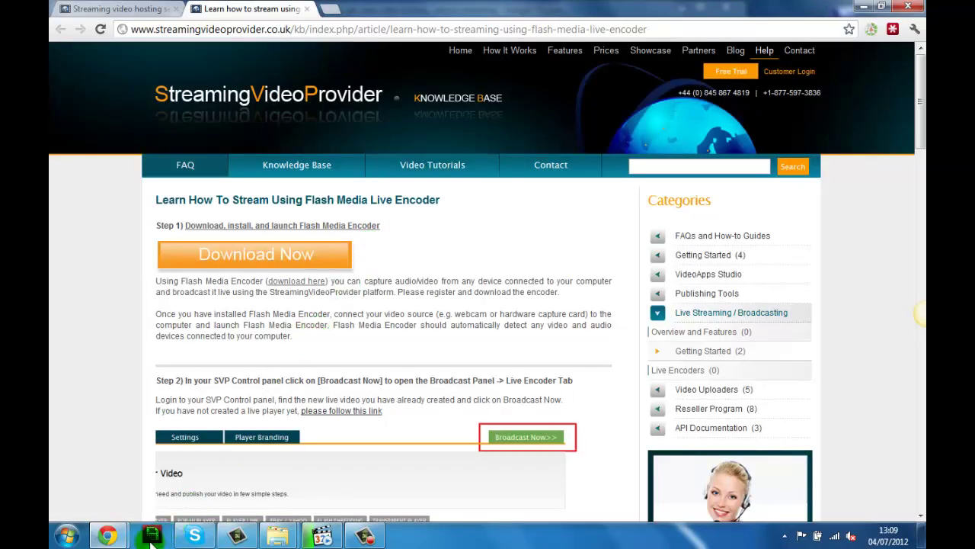
# Launch Flash Media Live Encoder and paste rtmp://cast1.webvideocore.net/live into the FMS URL field
pyautogui.click(152, 536)
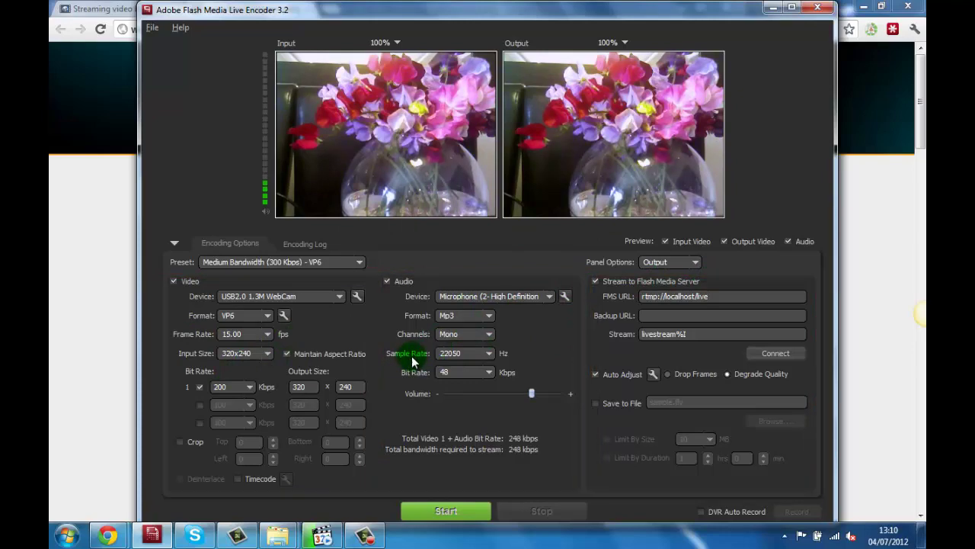
pyautogui.moveTo(110, 533)
pyautogui.click(300, 468)
pyautogui.moveTo(655, 116); pyautogui.dragTo(539, 115)
pyautogui.hotkey('ctrl', 'c')
pyautogui.rightClick(557, 120)
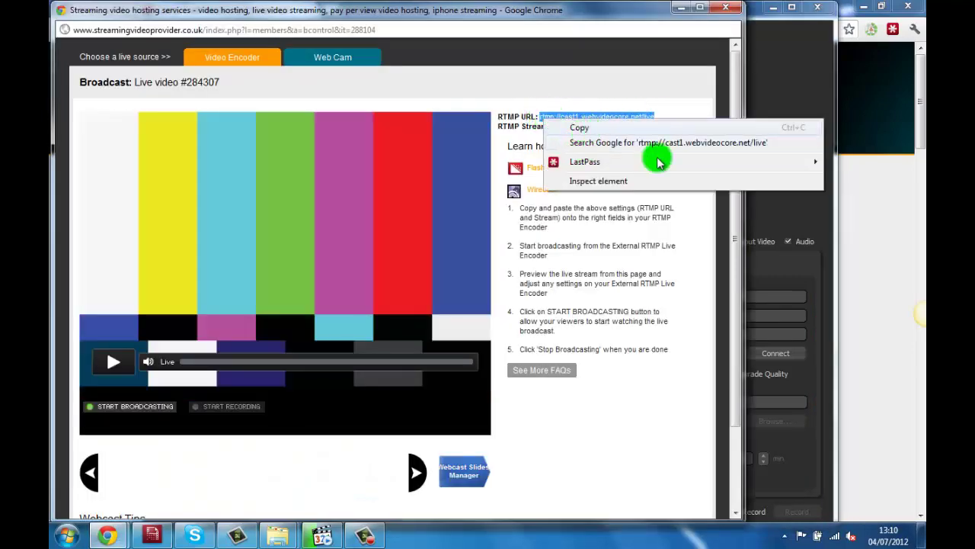
pyautogui.click(579, 126)
pyautogui.click(773, 308)
pyautogui.doubleClick(647, 296)
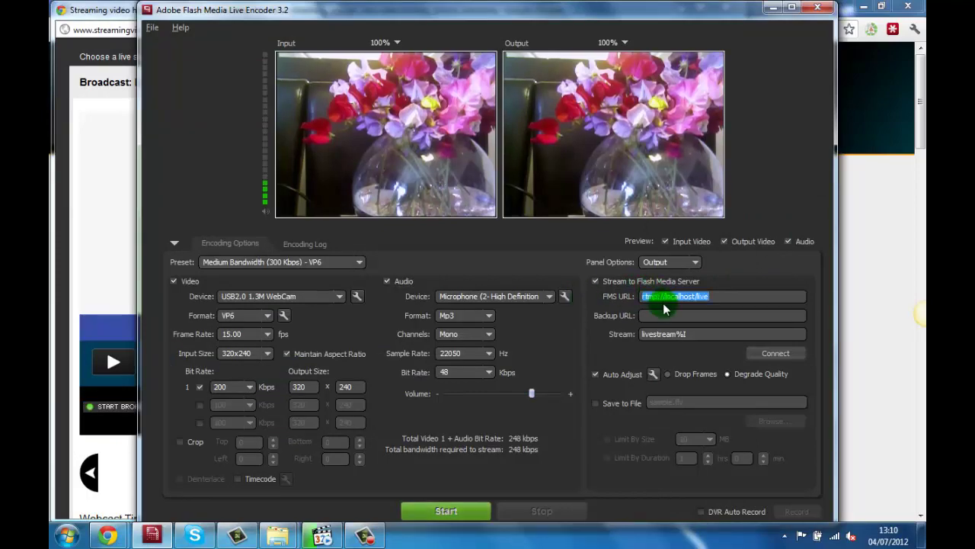
pyautogui.rightClick(667, 298)
pyautogui.click(695, 354)
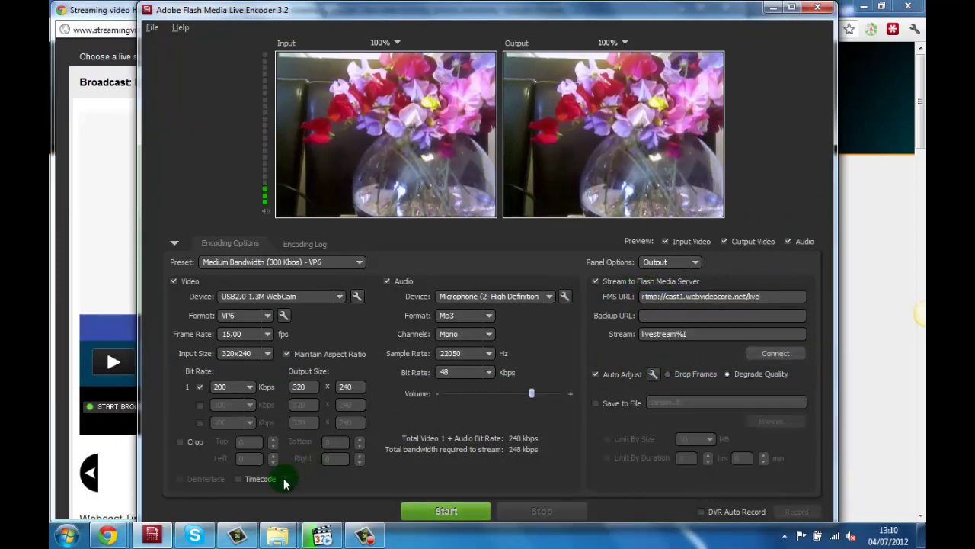
# Copy the broadcast's stream name into the encoder's Stream field
pyautogui.click(151, 537)
pyautogui.moveTo(628, 126); pyautogui.dragTo(554, 131)
pyautogui.hotkey('alt', 'Tab')
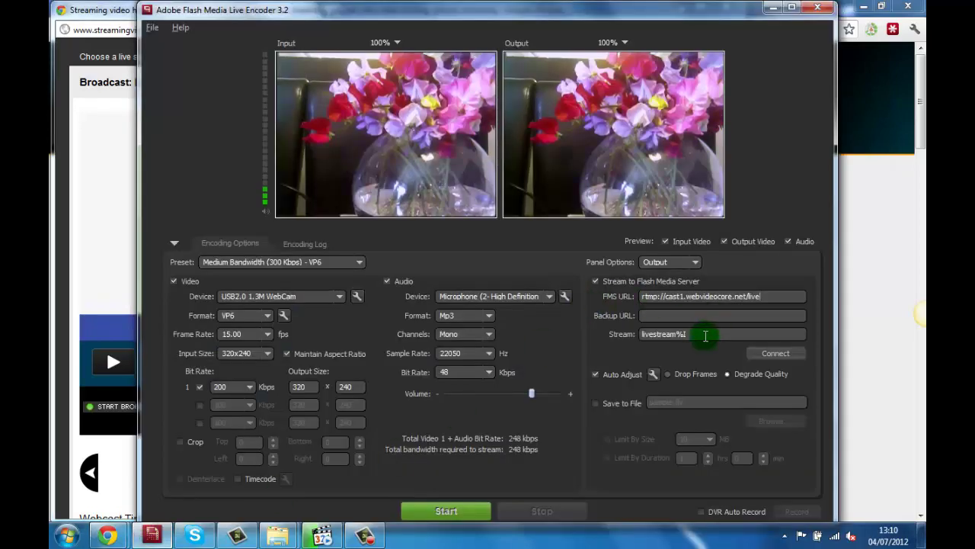
pyautogui.doubleClick(657, 333)
pyautogui.rightClick(657, 333)
pyautogui.click(704, 203)
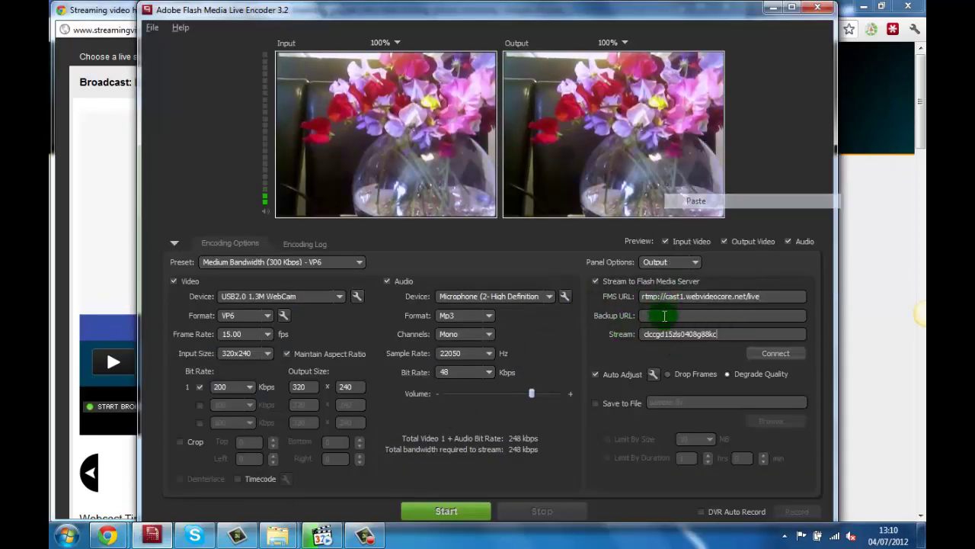
pyautogui.moveTo(722, 334); pyautogui.dragTo(714, 341)
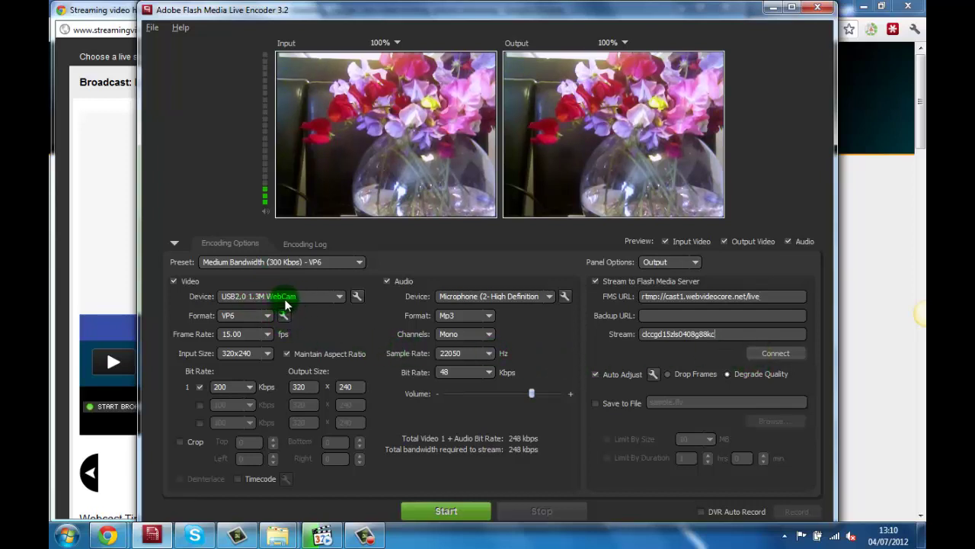
# Switch video format to H.264 with Main profile, level 3.0 and a set keyframe frequency
pyautogui.click(267, 316)
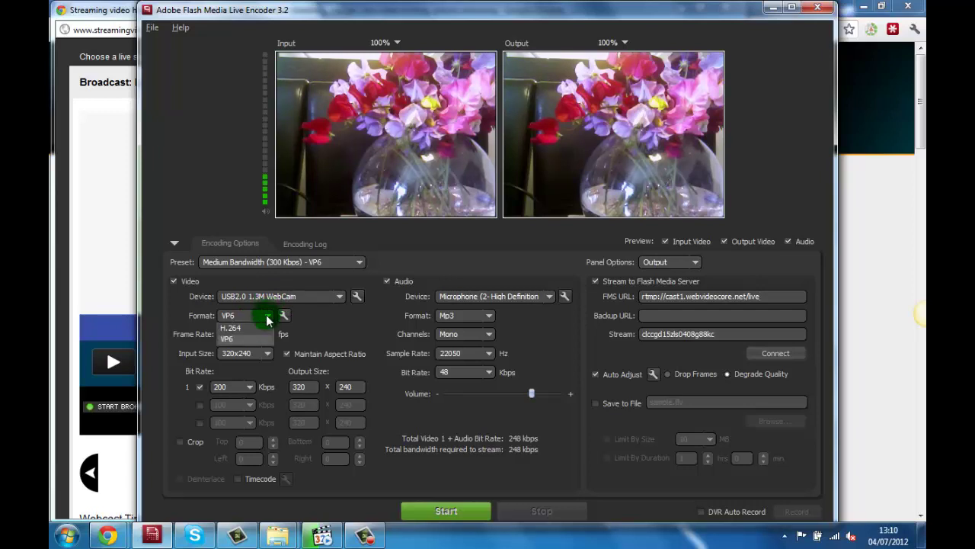
pyautogui.click(231, 328)
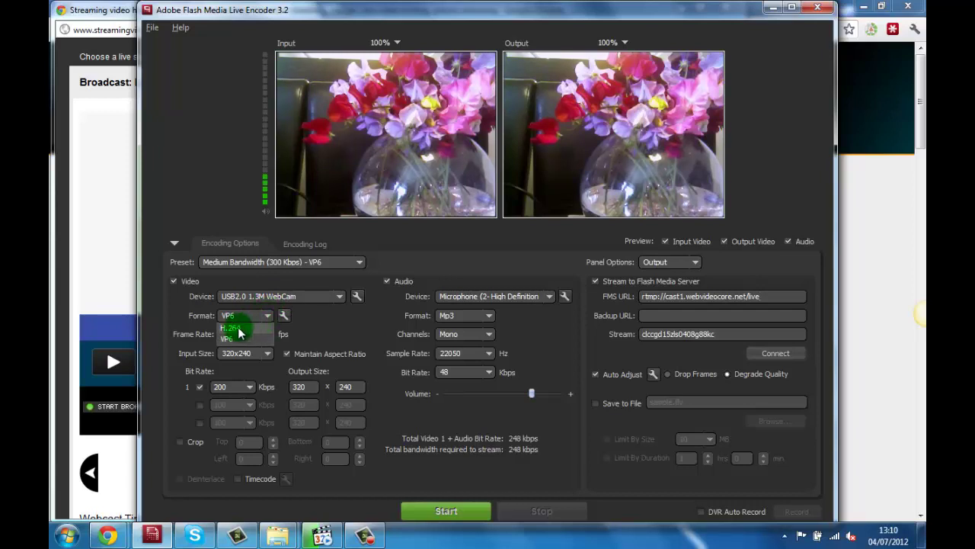
pyautogui.click(283, 315)
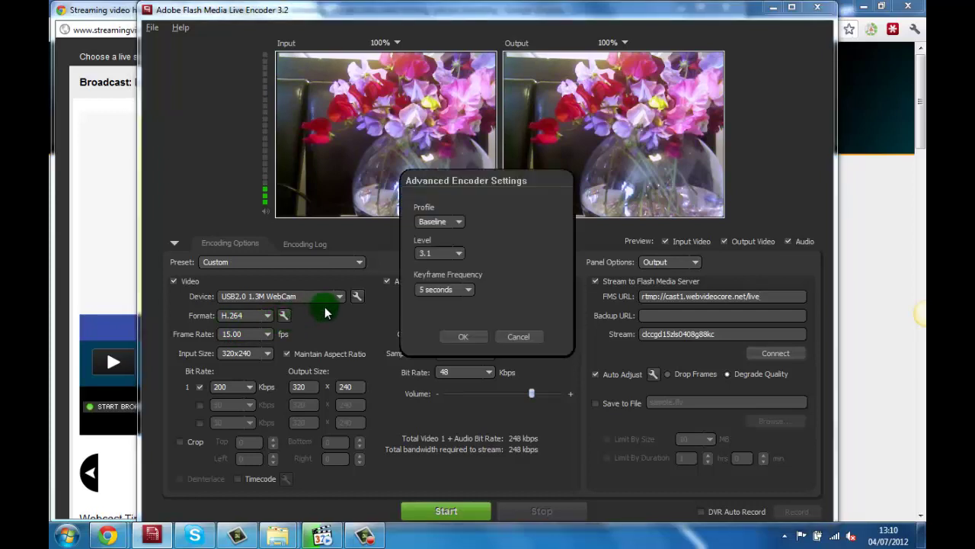
pyautogui.click(458, 225)
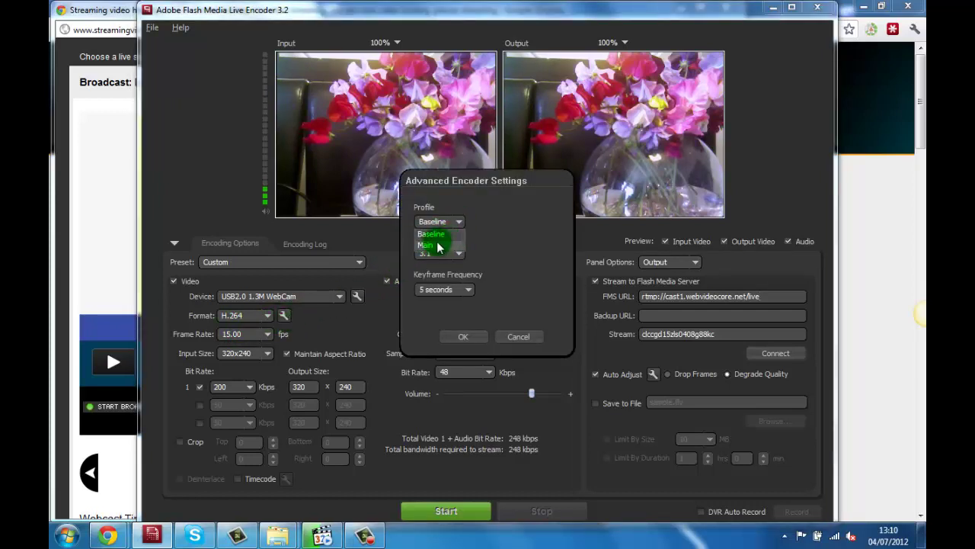
pyautogui.click(438, 246)
pyautogui.click(453, 253)
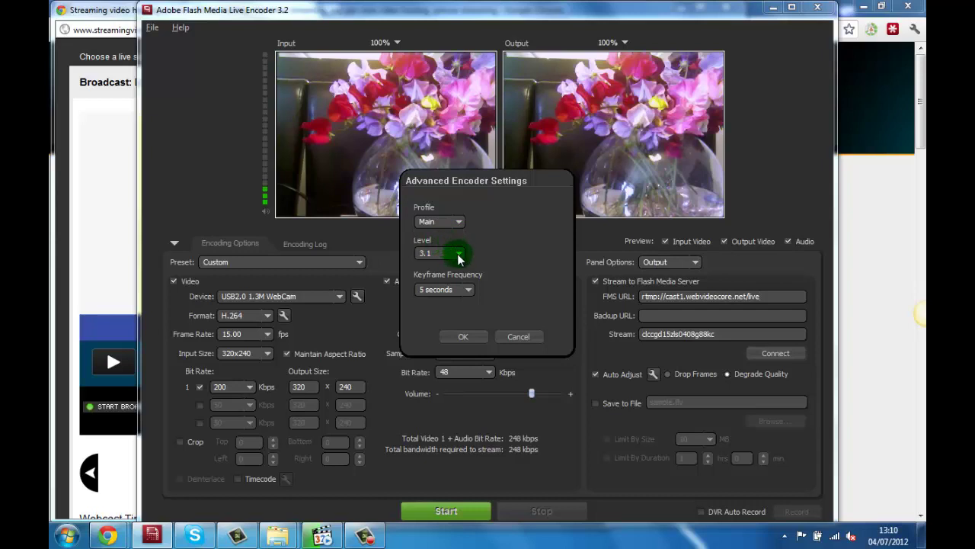
pyautogui.click(433, 310)
pyautogui.click(467, 293)
pyautogui.click(465, 302)
pyautogui.click(463, 335)
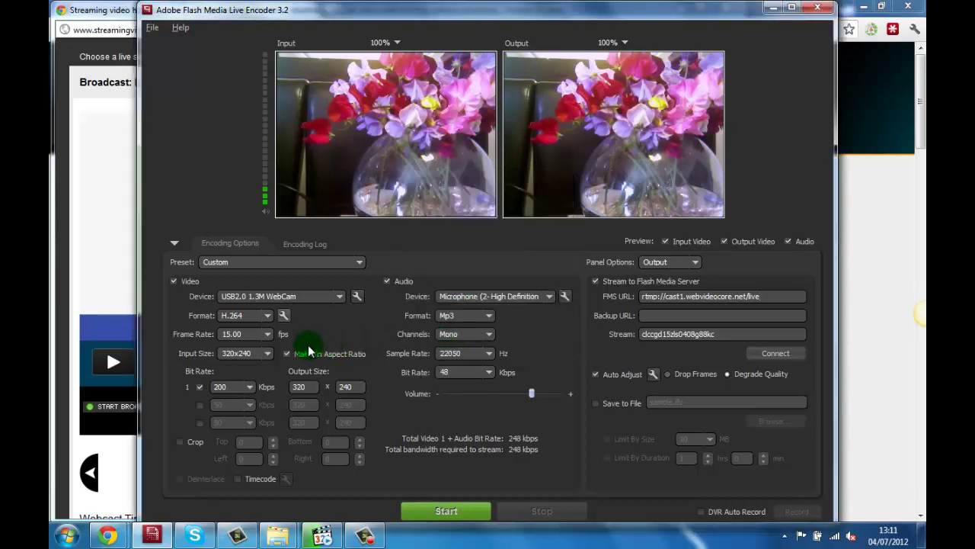
# Set video to 25 fps, keep 320x240 input size, and raise bit rate to 500 kbps
pyautogui.click(240, 337)
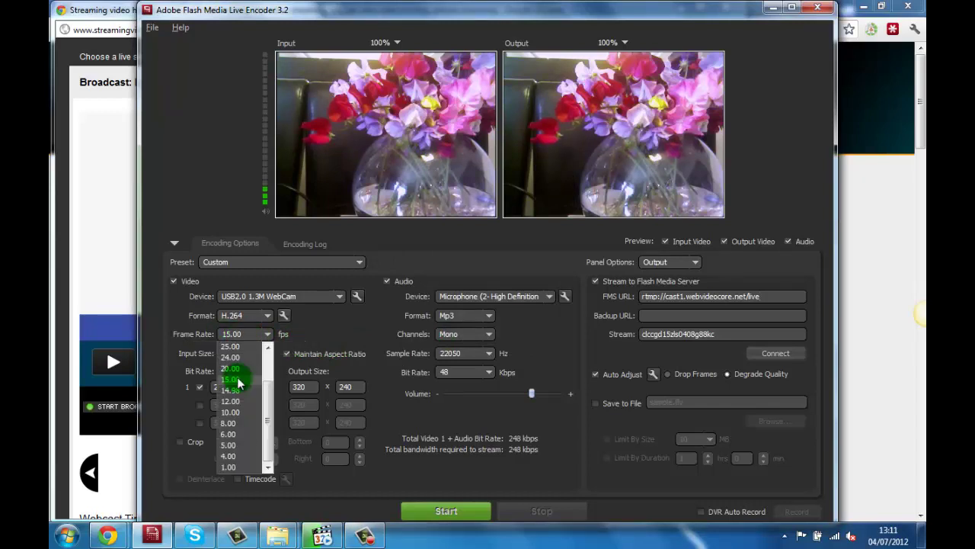
pyautogui.click(230, 364)
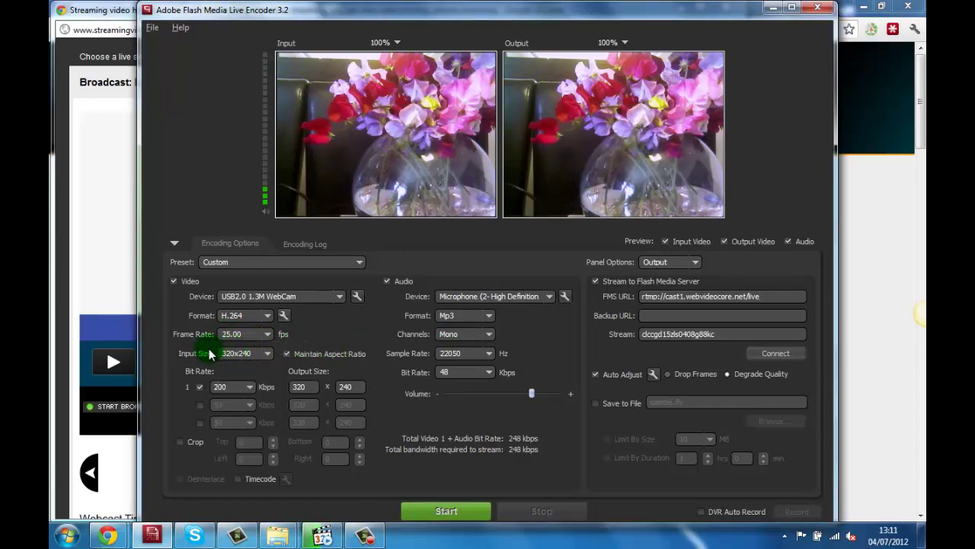
pyautogui.click(269, 357)
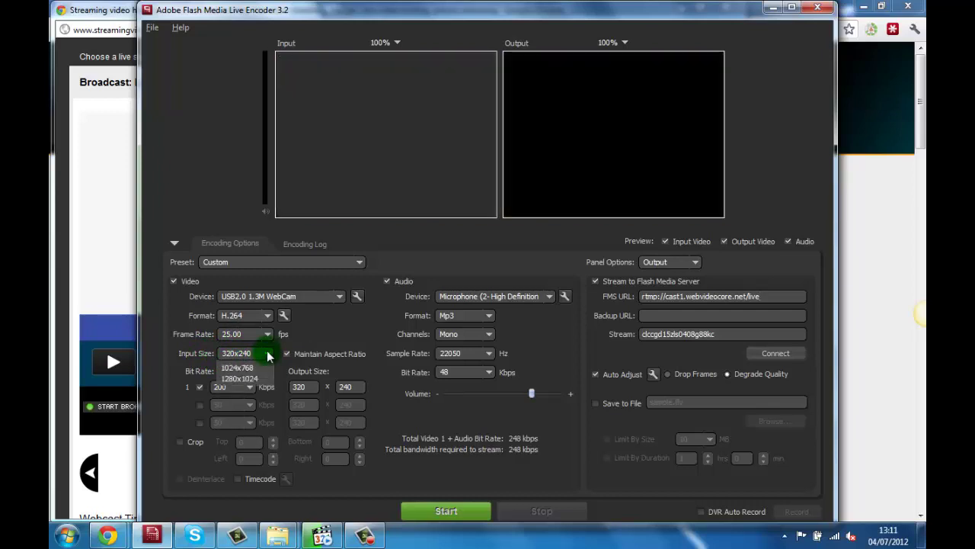
pyautogui.click(248, 387)
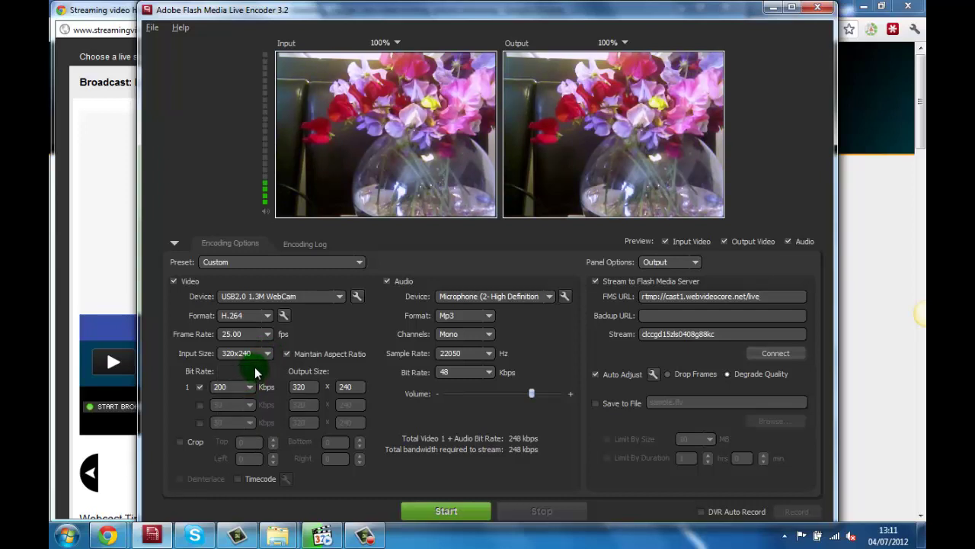
pyautogui.click(251, 386)
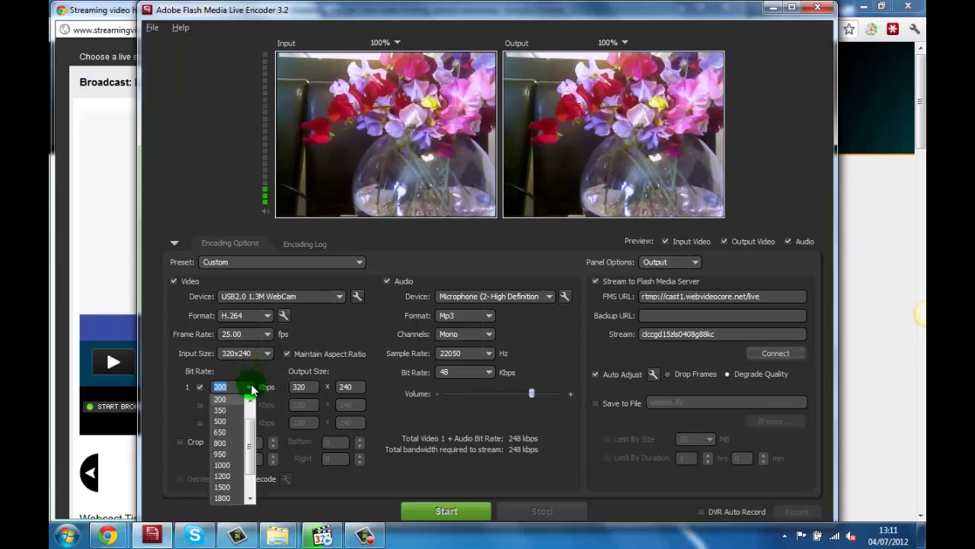
pyautogui.click(237, 421)
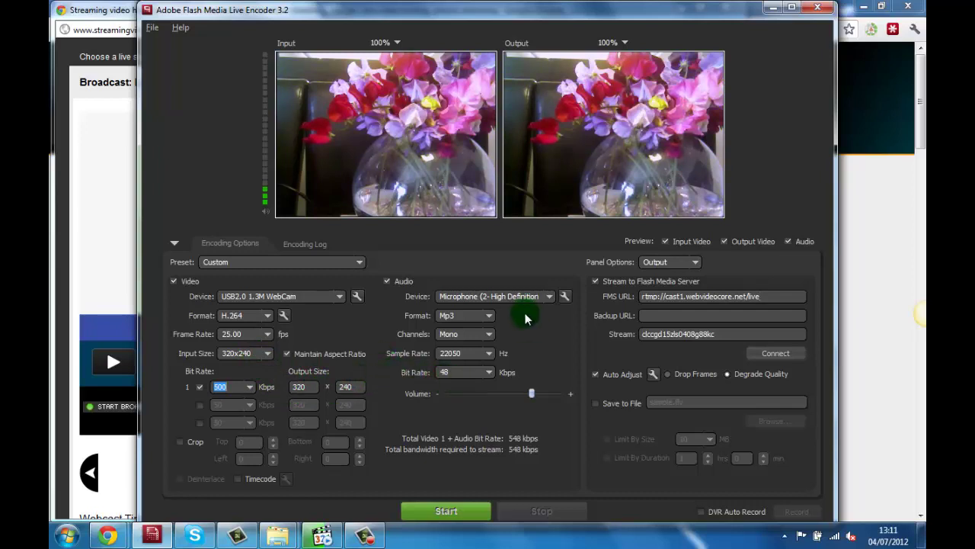
# Keep Mp3 audio, set Stereo channels at 44100 Hz, and start streaming to the server
pyautogui.click(486, 316)
pyautogui.click(449, 326)
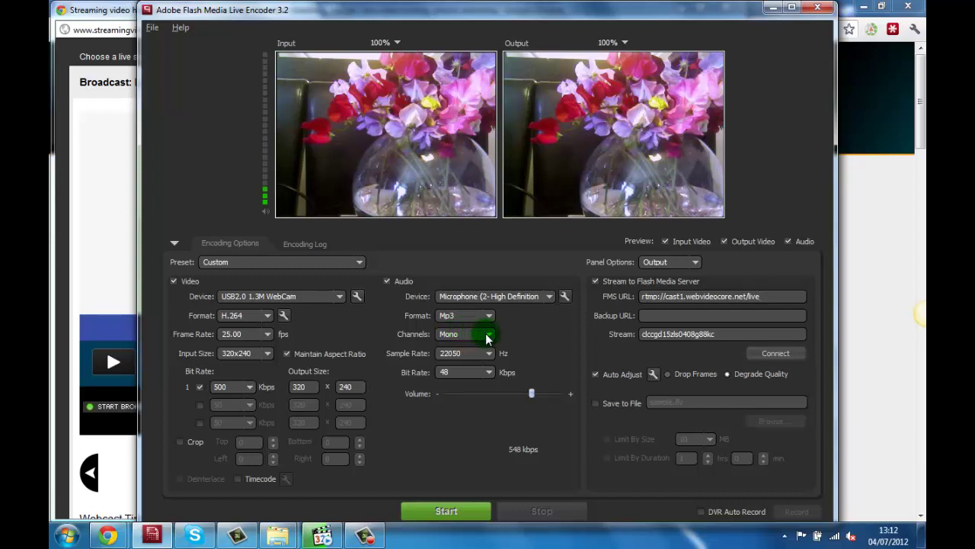
pyautogui.click(490, 336)
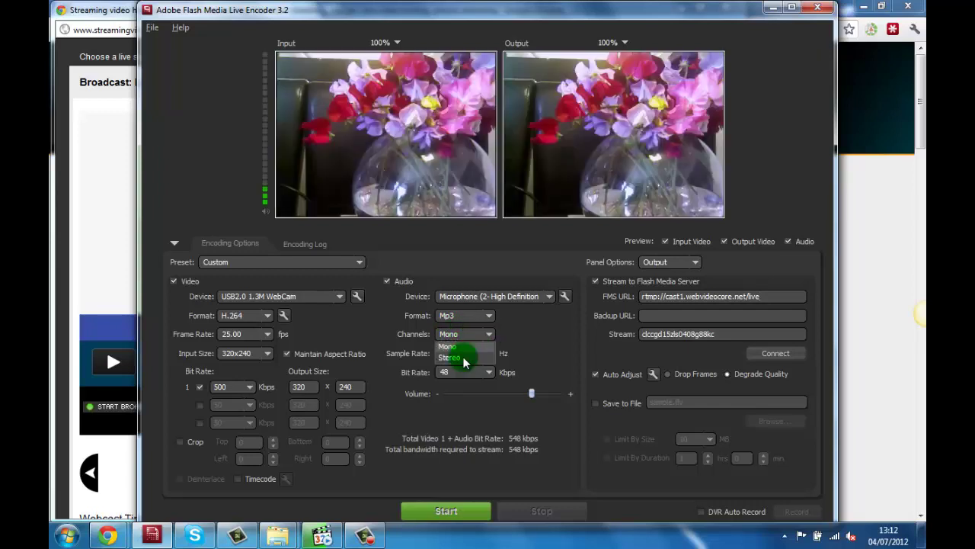
pyautogui.click(463, 357)
pyautogui.click(488, 353)
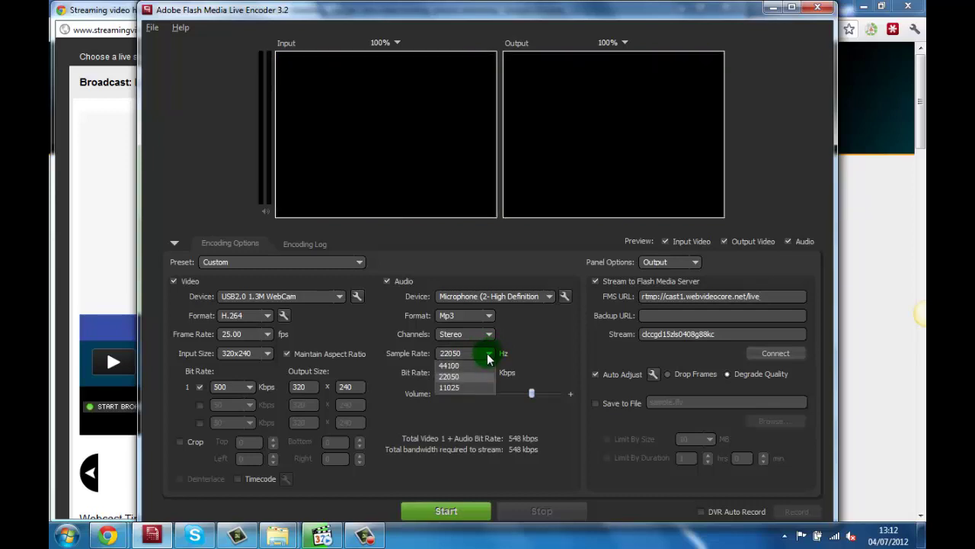
pyautogui.click(466, 367)
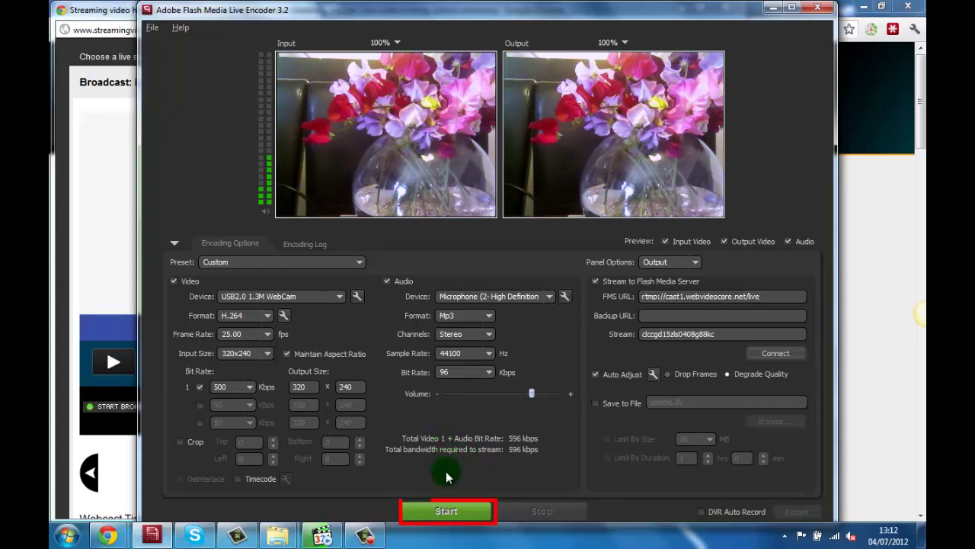
pyautogui.click(446, 512)
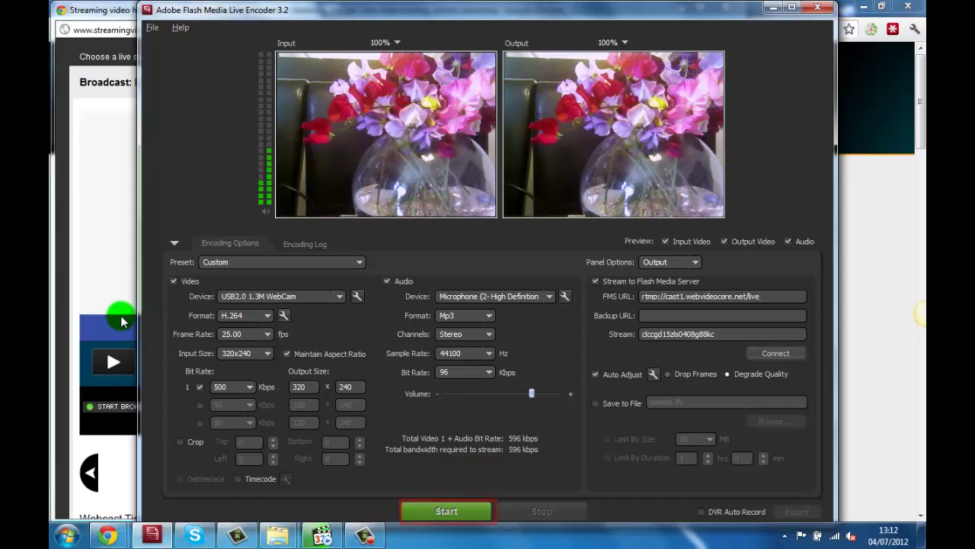
# Bring the broadcast page forward to see the webcam in the Off Air Preview
pyautogui.click(114, 272)
pyautogui.click(388, 496)
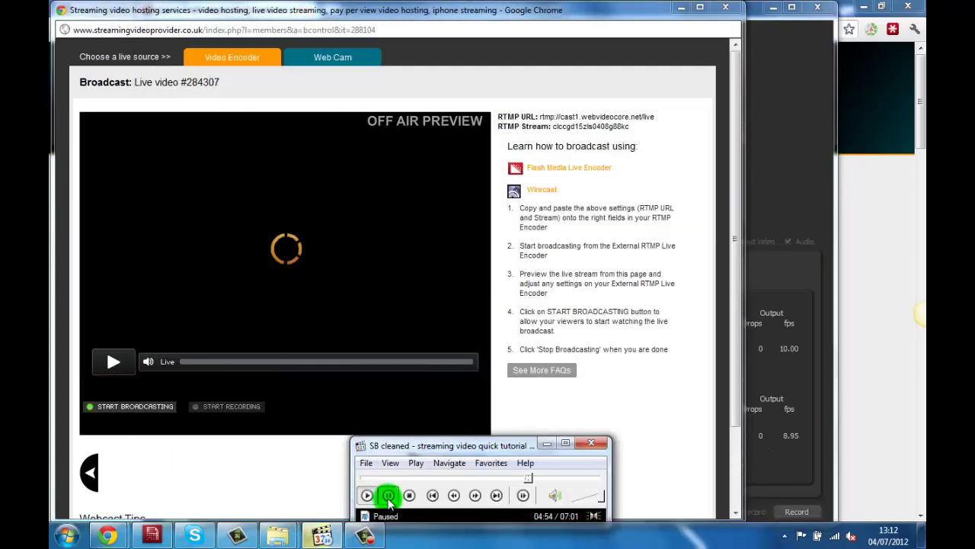
pyautogui.click(296, 448)
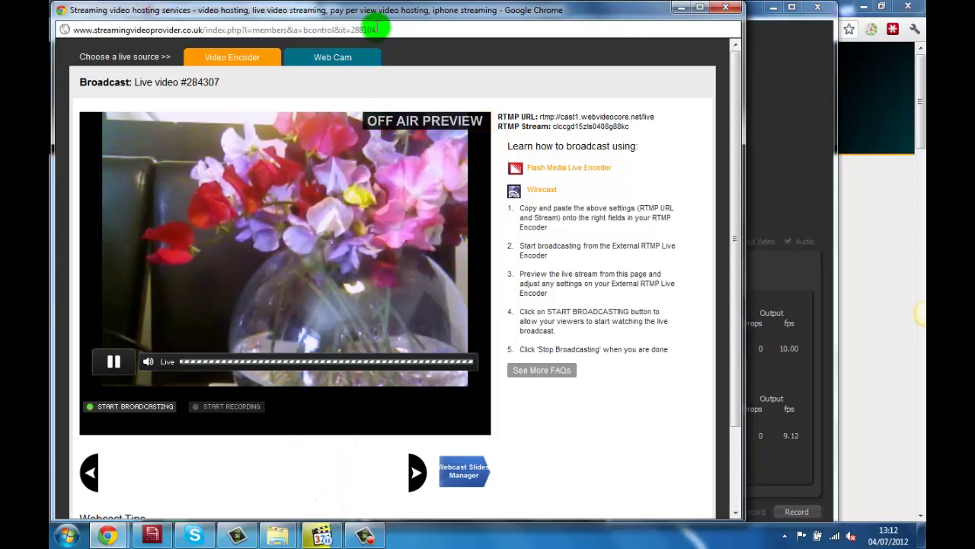
pyautogui.moveTo(363, 17); pyautogui.dragTo(936, 56)
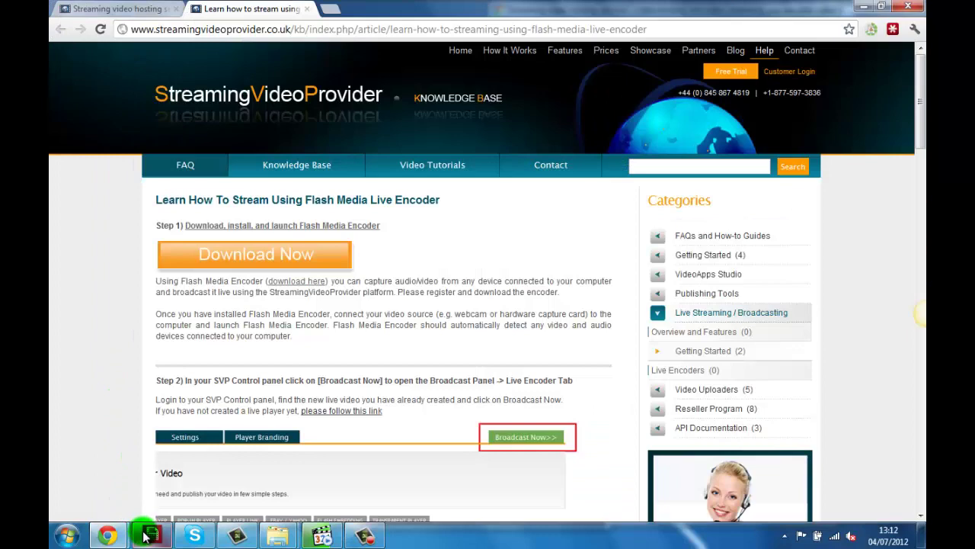
# Shrink the browser to the left half, showing the embed PREVIEW player beside the broadcast window
pyautogui.click(135, 11)
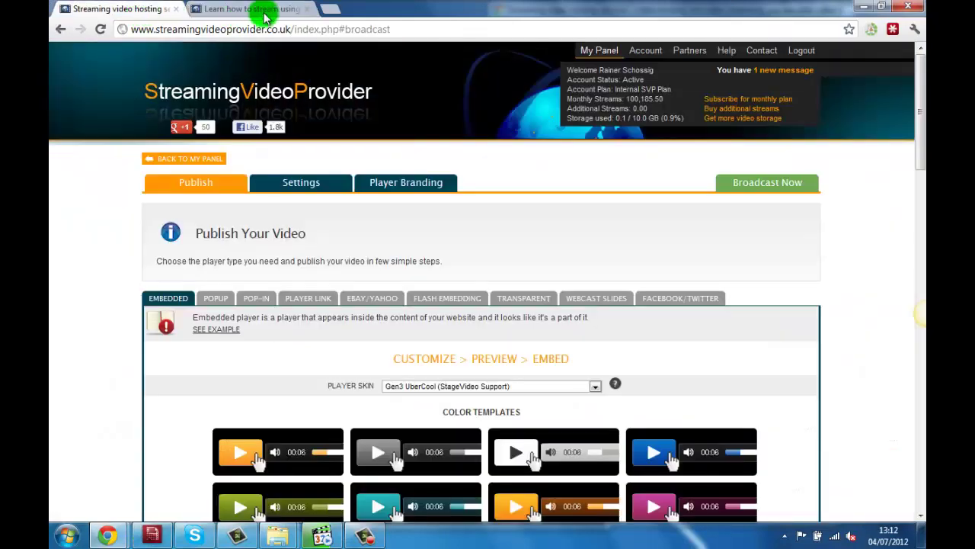
pyautogui.doubleClick(429, 8)
pyautogui.scroll(-10, 252, 264)
pyautogui.scroll(-12, 253, 267)
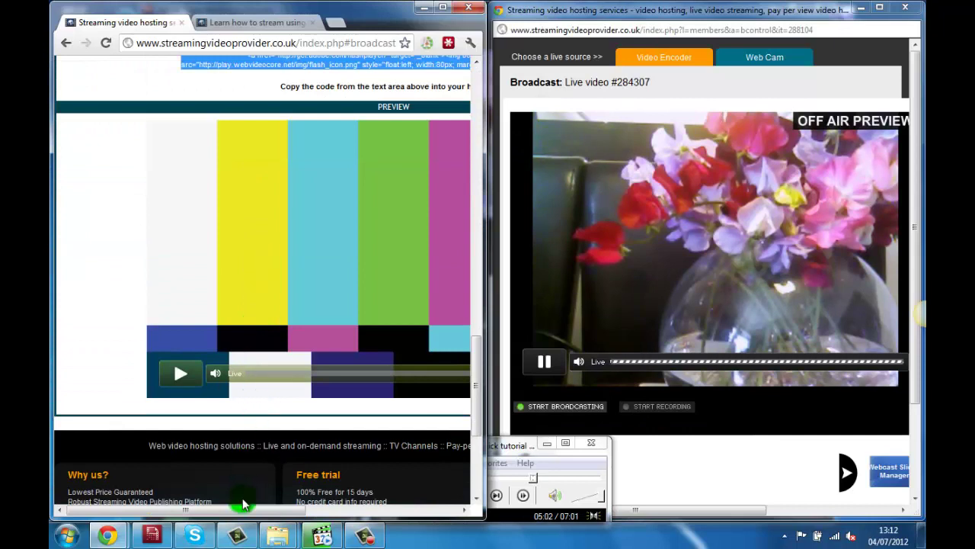
pyautogui.moveTo(240, 512); pyautogui.dragTo(312, 514)
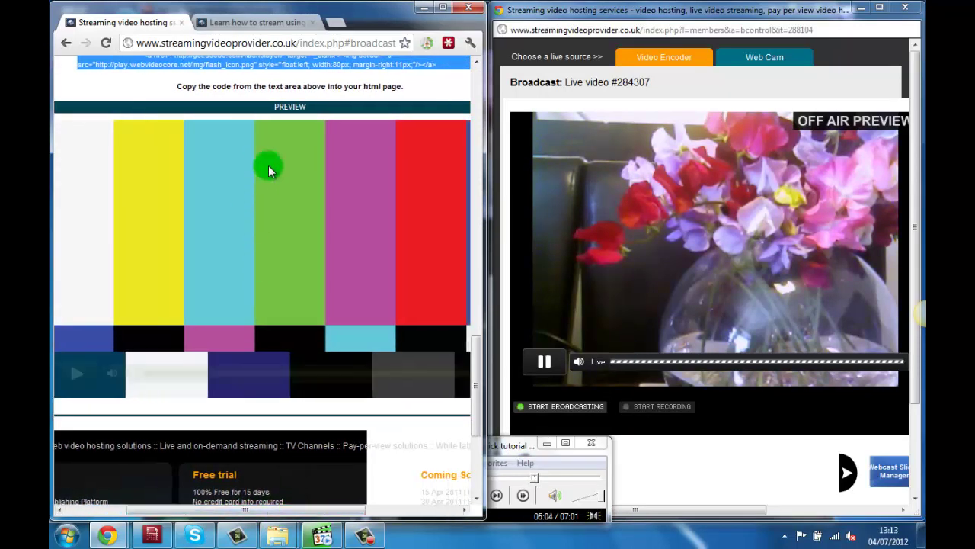
pyautogui.moveTo(338, 275)
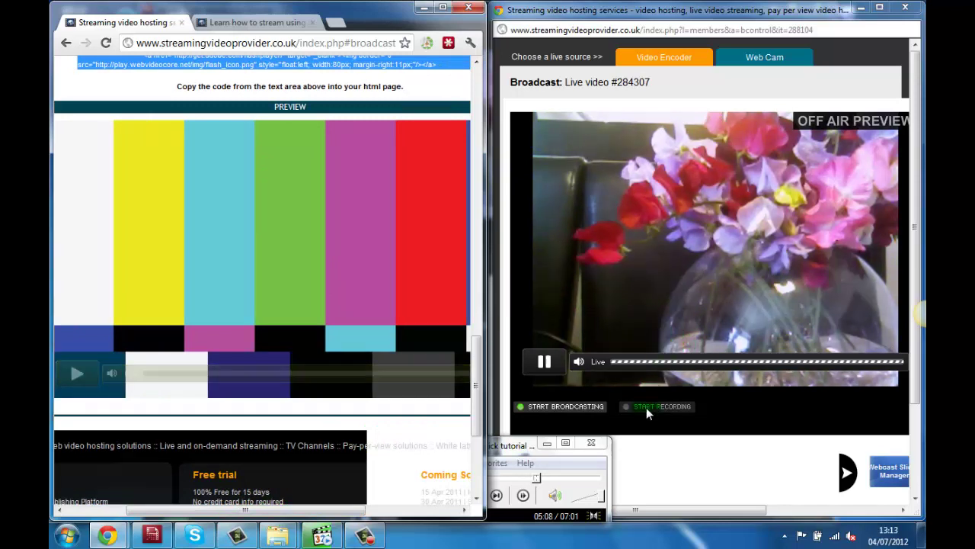
pyautogui.click(653, 447)
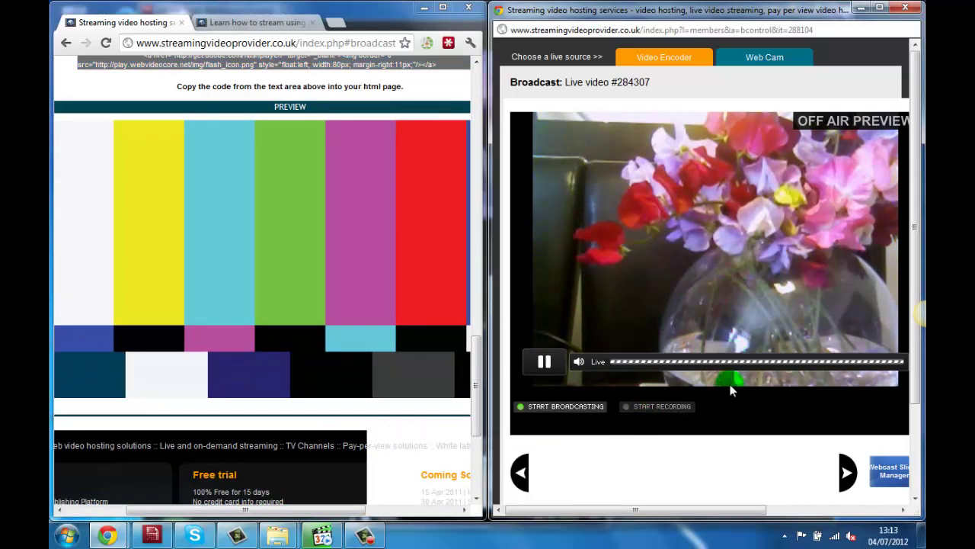
pyautogui.moveTo(362, 374)
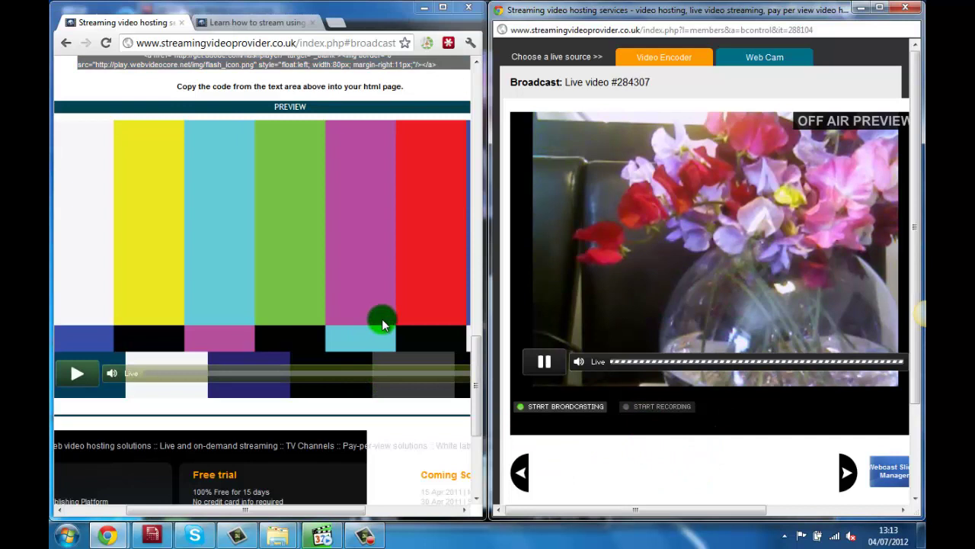
pyautogui.click(647, 442)
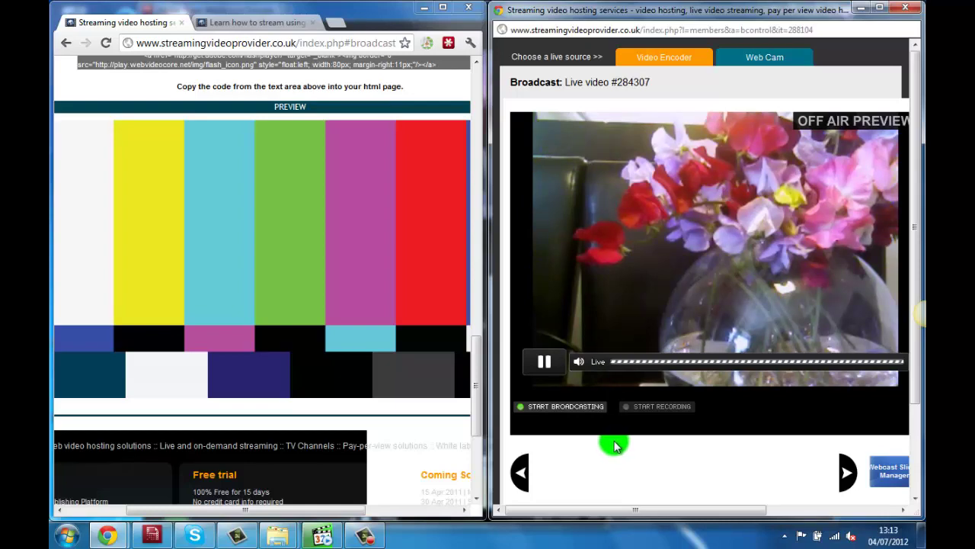
# Start broadcasting so the embedded player shows the webcam, then start recording
pyautogui.click(549, 410)
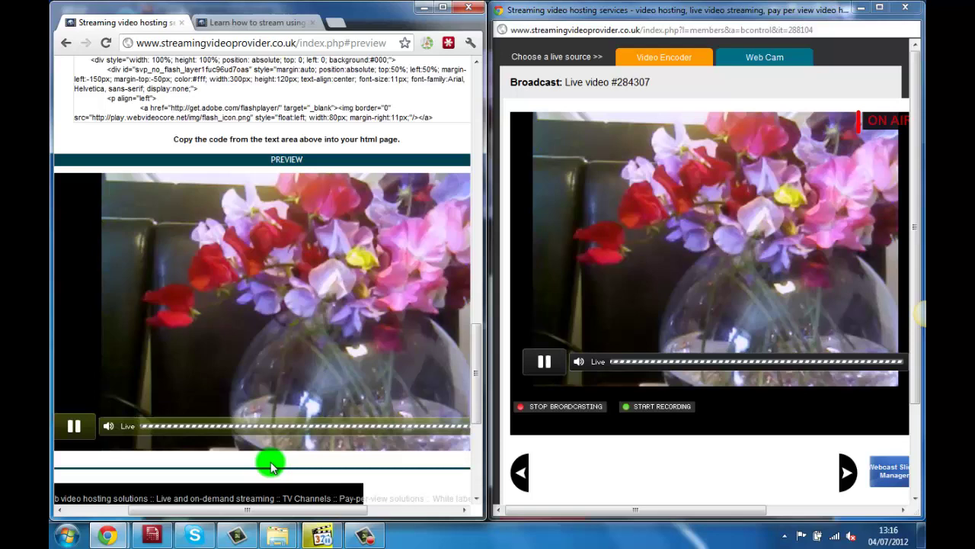
pyautogui.hscroll(1, 281, 511)
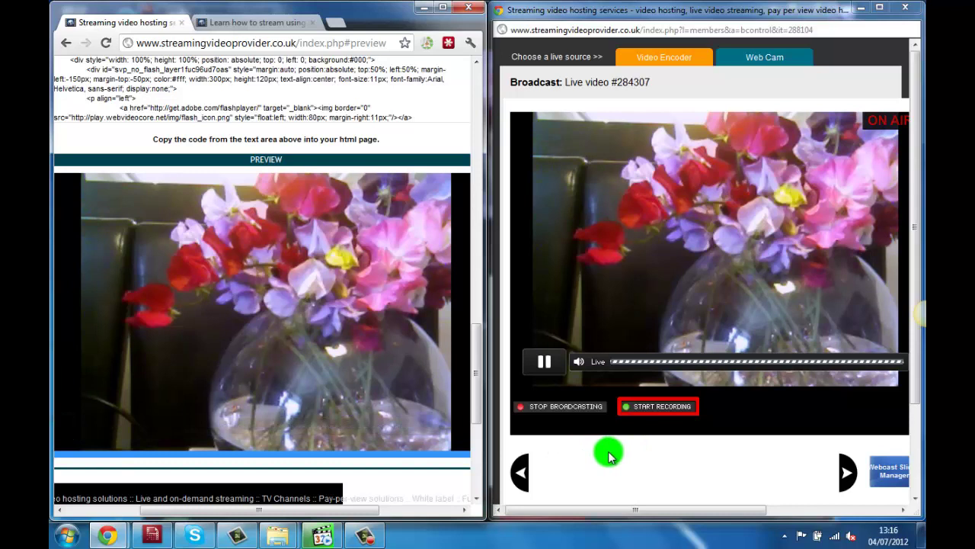
pyautogui.click(652, 416)
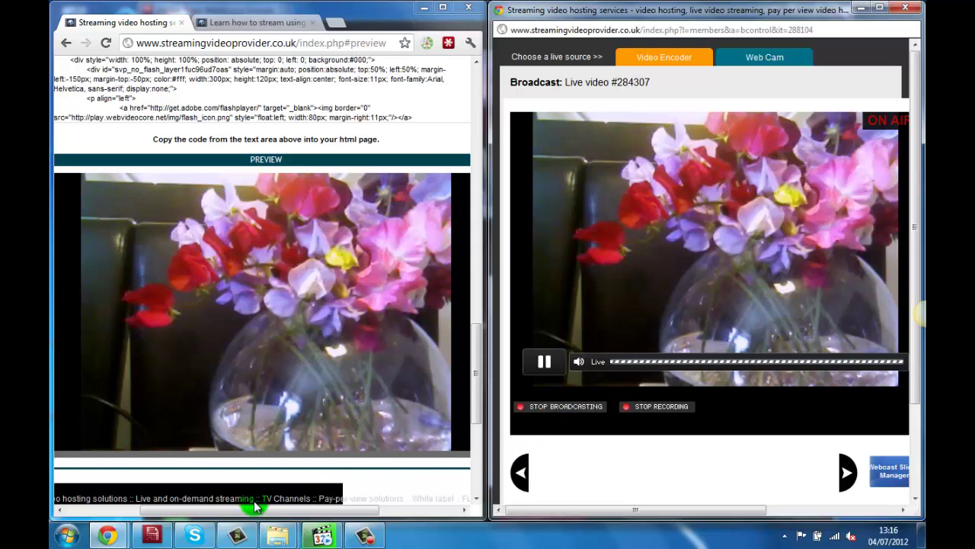
# Stop the encoder's stream and return to the browser, where both players show colour bars
pyautogui.click(160, 538)
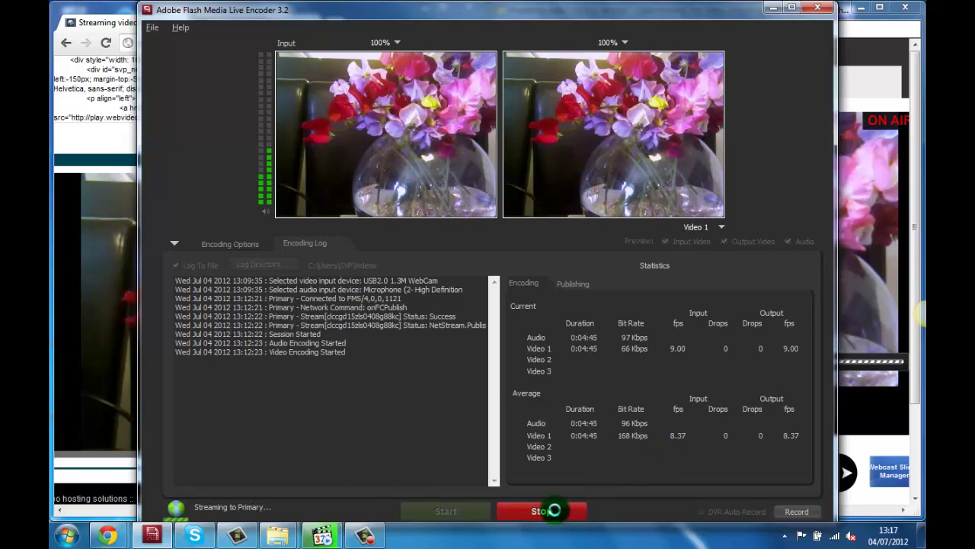
pyautogui.click(542, 511)
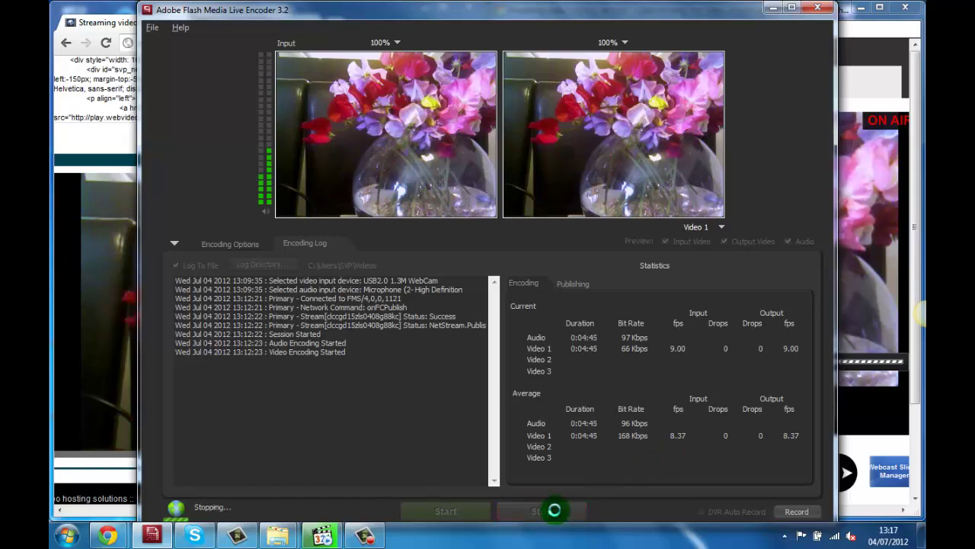
pyautogui.click(126, 477)
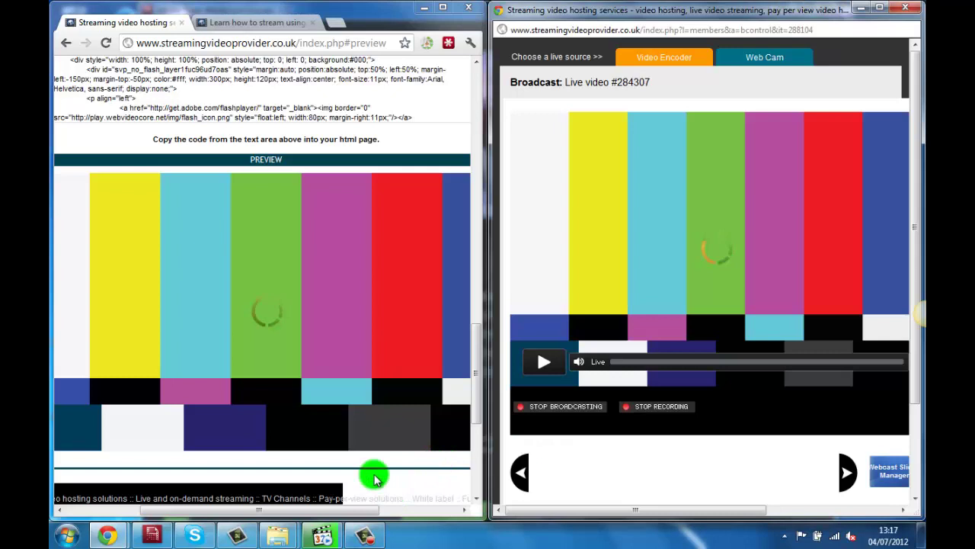
# Restart encoder streaming to the primary server, then minimise the encoder window
pyautogui.click(155, 538)
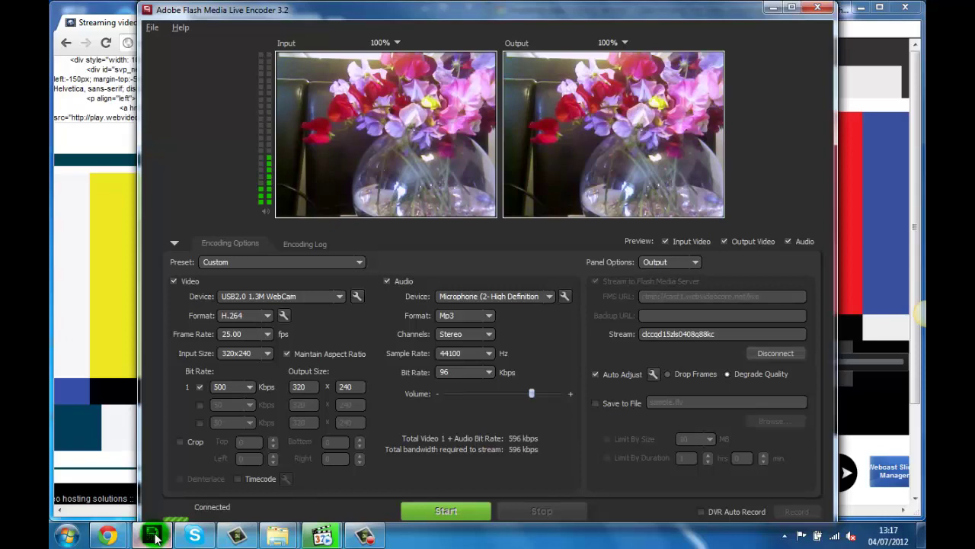
pyautogui.click(446, 511)
pyautogui.click(774, 8)
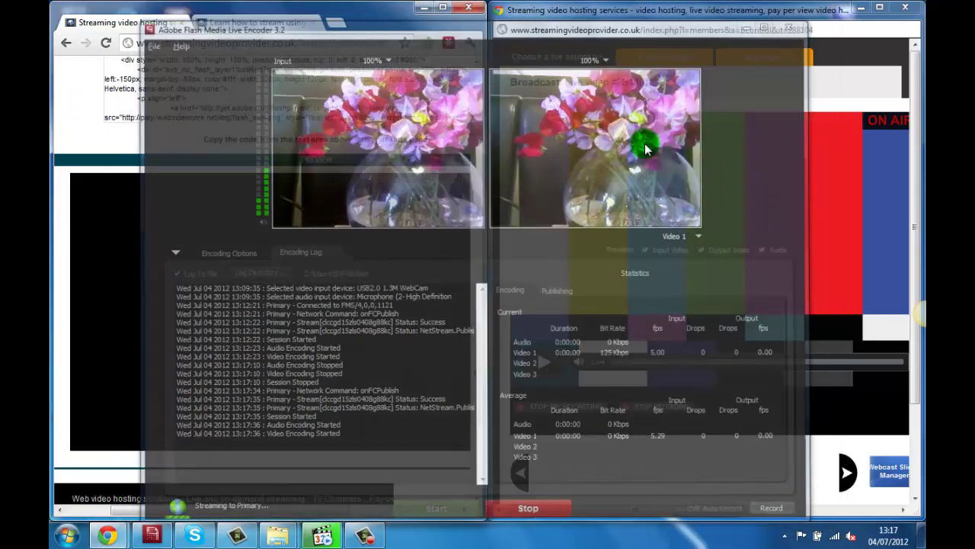